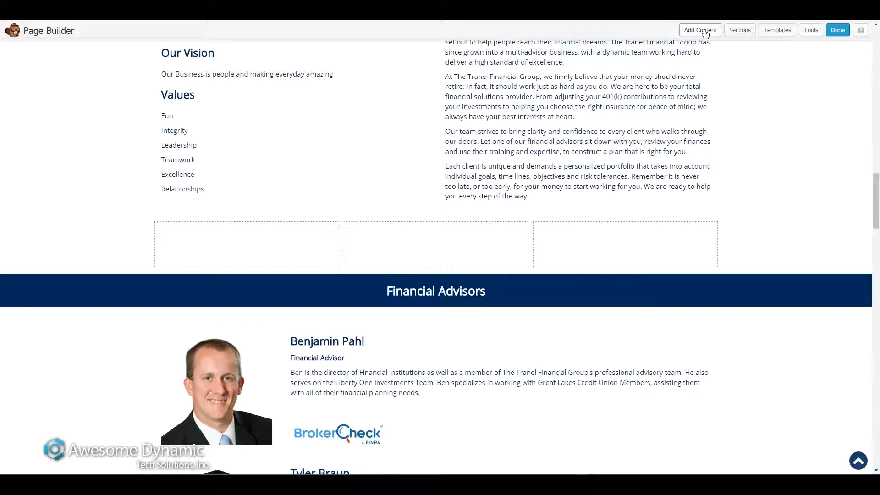
- Add a Text Editor module to the first column of the empty three-column row and set its CSS class to fillimg
click(705, 32)
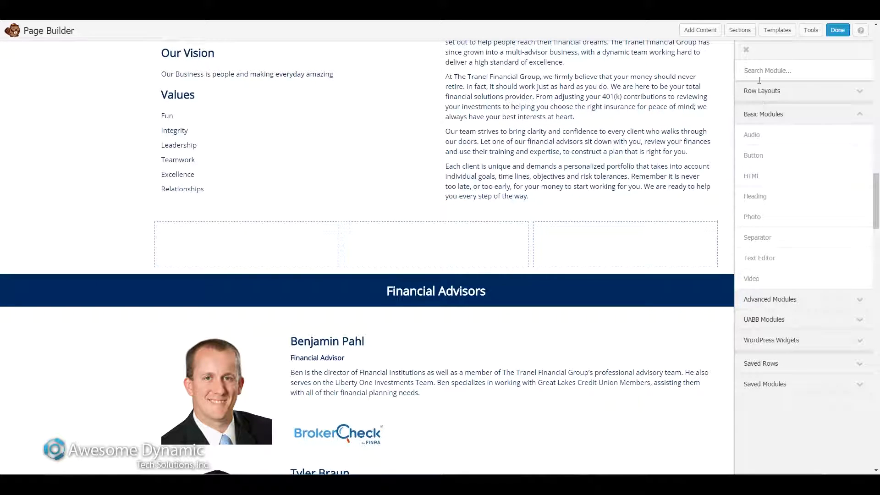
drag(782, 264, 216, 263)
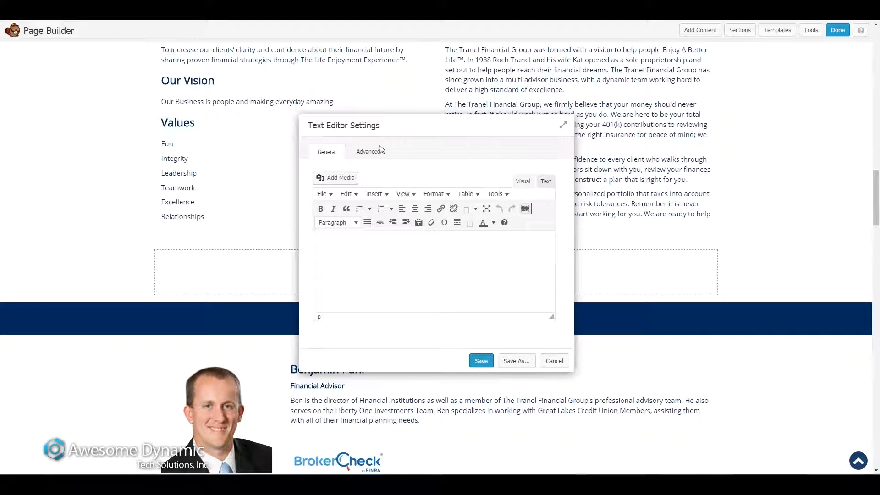
click(373, 155)
scroll(434, 281, down, 5)
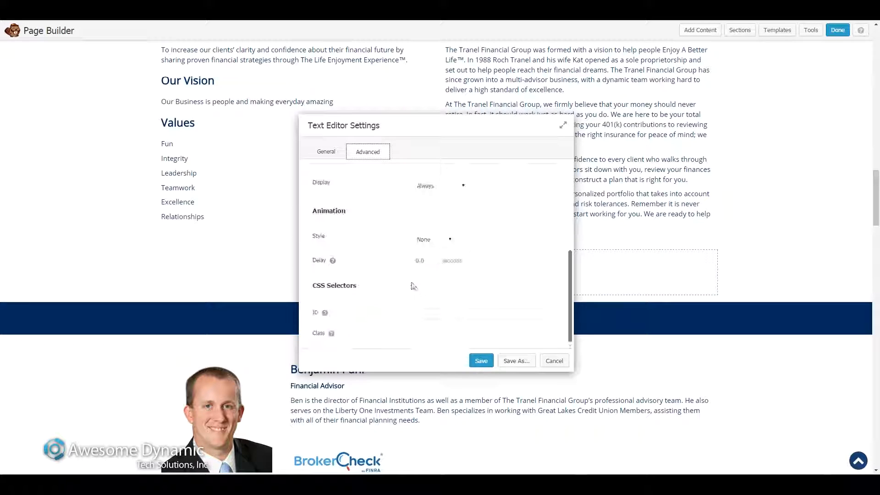
click(463, 326)
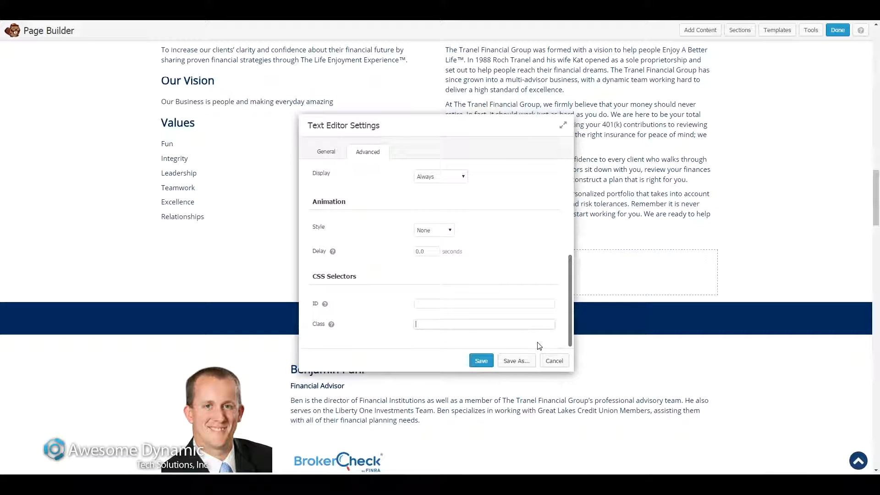
text(fillimg)
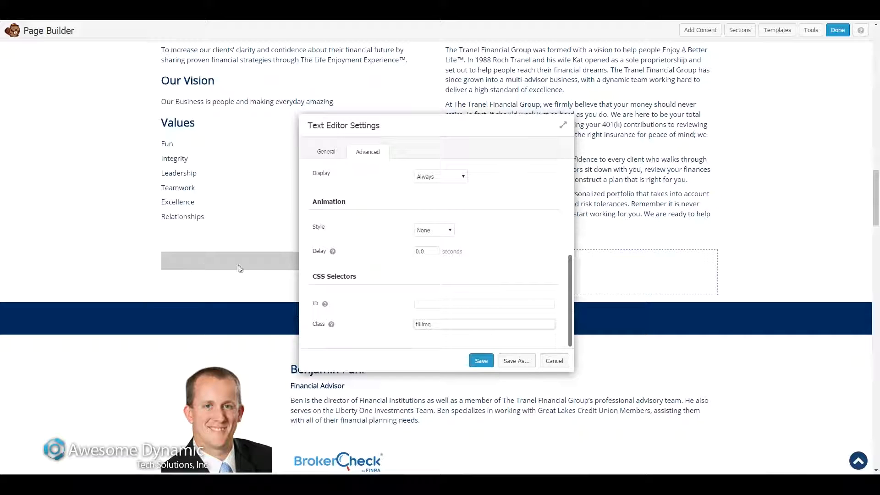
- Add blank lines to the text module until its gray box is about 230 px tall, and save the module
click(326, 152)
drag(384, 127, 566, 117)
click(551, 242)
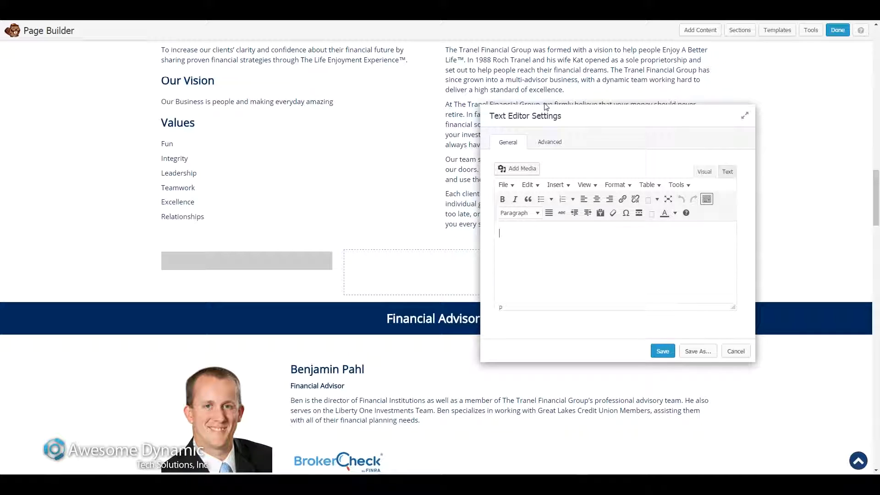
key(Return)
key(Return)
key(Return)
key(Return)
key(Return)
key(Return)
key(Return)
key(Return)
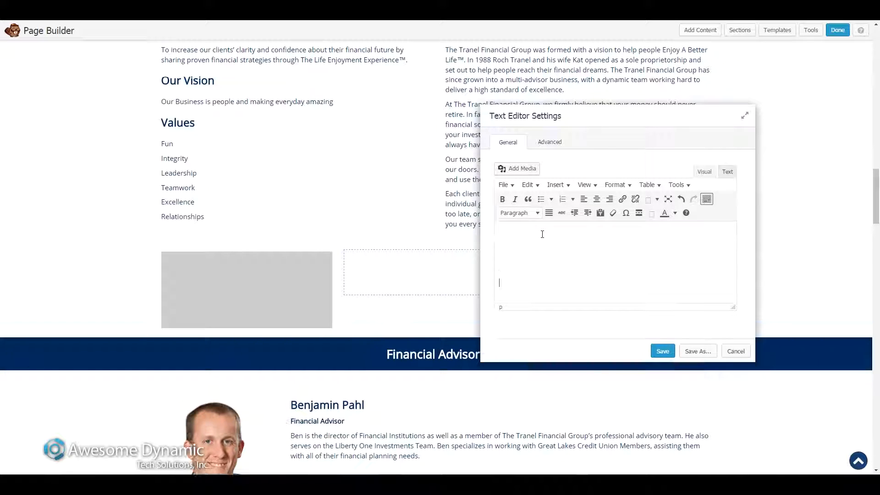
key(Return)
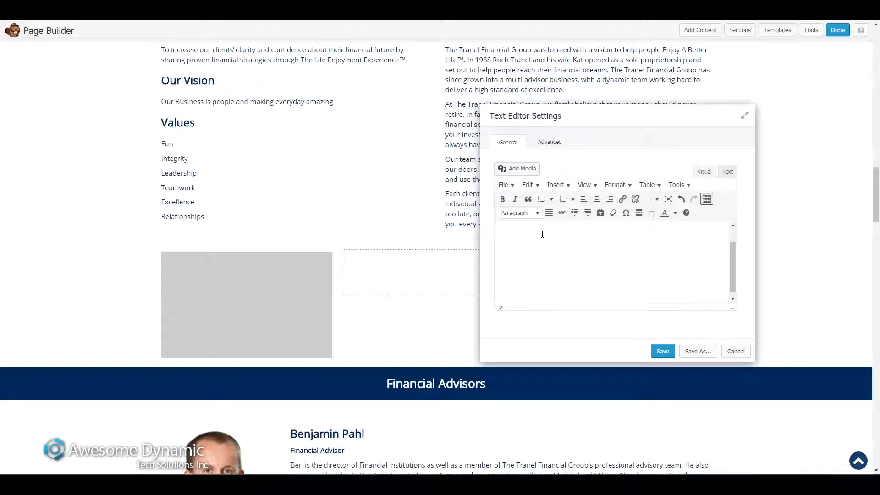
click(662, 351)
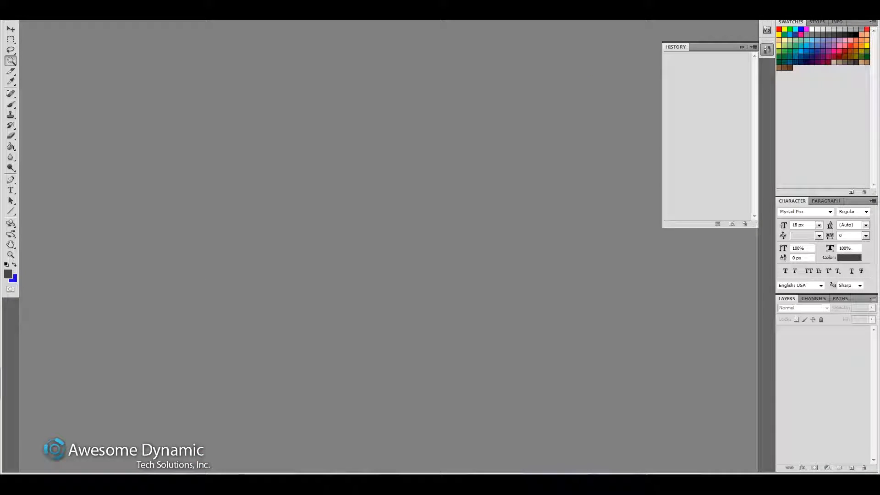
- Switch to Photoshop, create a 1920 × 1080 px document at 72 pixels/inch, and paste the page screenshot into it
click(26, 1)
click(35, 8)
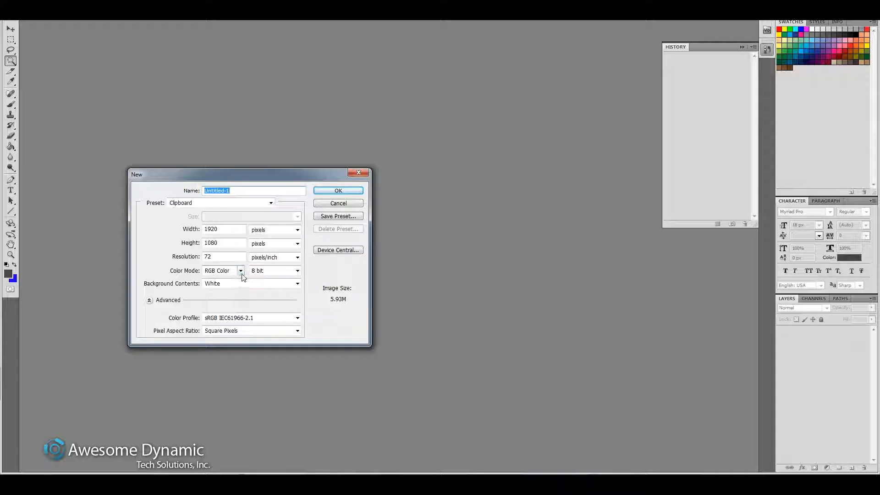
click(348, 191)
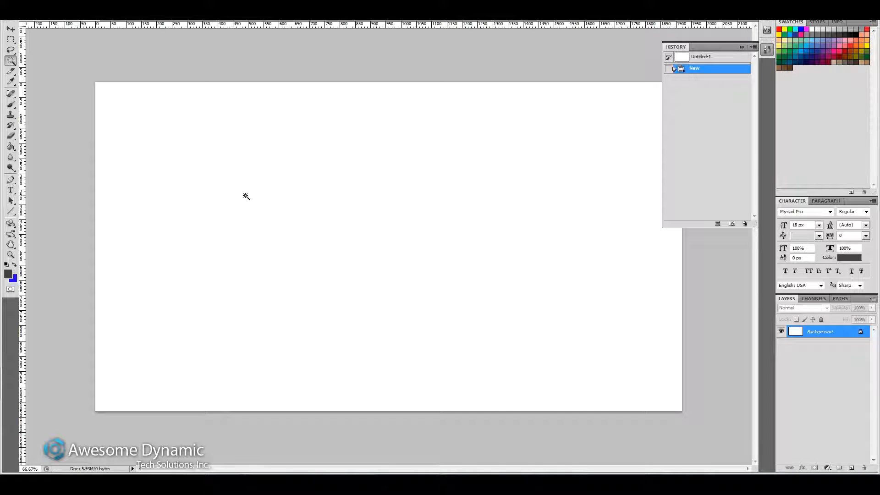
key(ctrl+v)
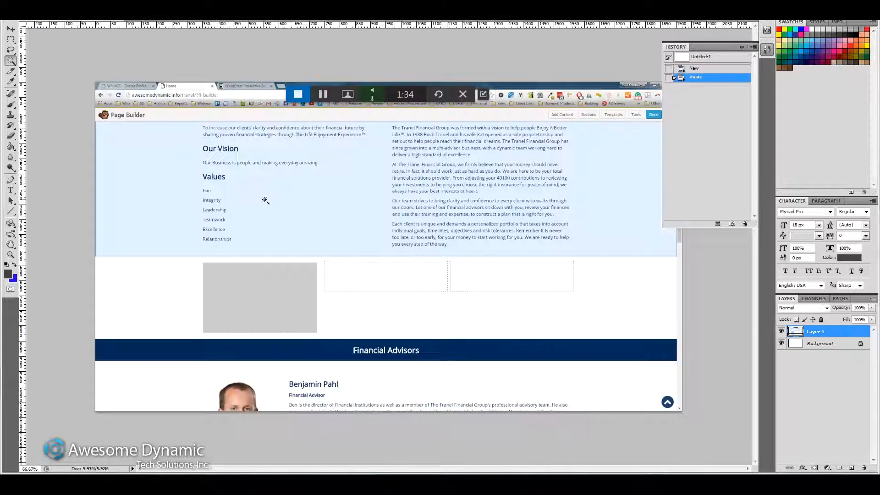
- Crop the screenshot to a rough rectangular selection around the gray placeholder box and deselect
click(10, 39)
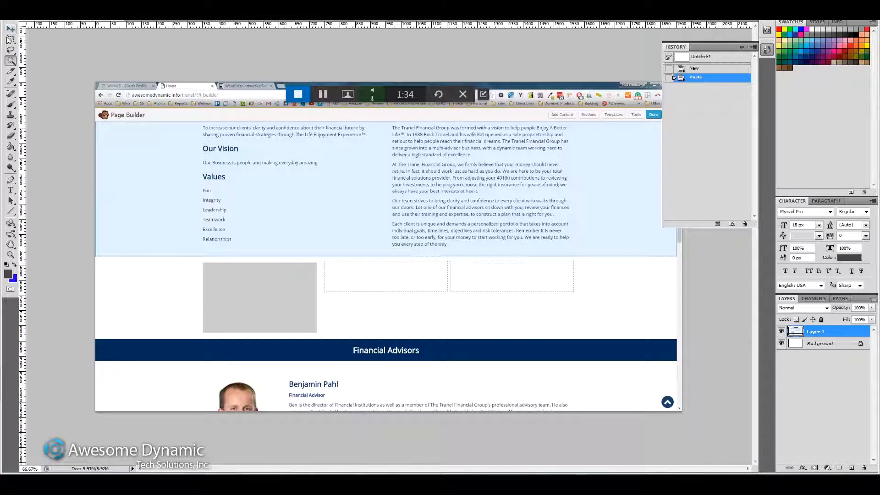
drag(215, 283, 321, 336)
click(64, 4)
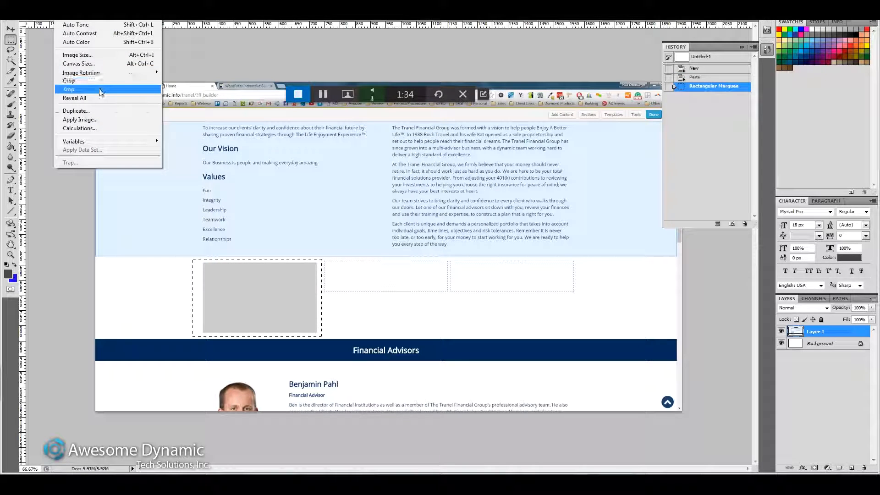
click(69, 80)
key(ctrl+d)
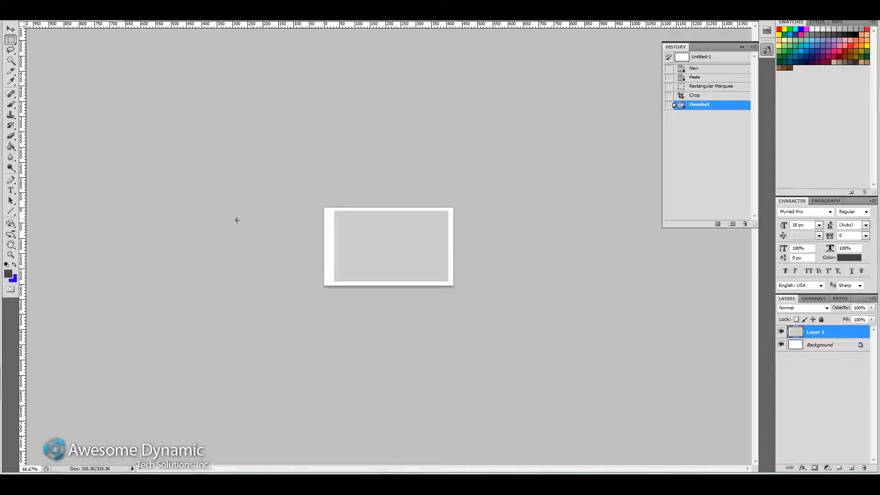
- Select the white border with the Magic Wand, invert the selection, crop the image exactly to the gray box, and deselect
click(10, 60)
click(332, 234)
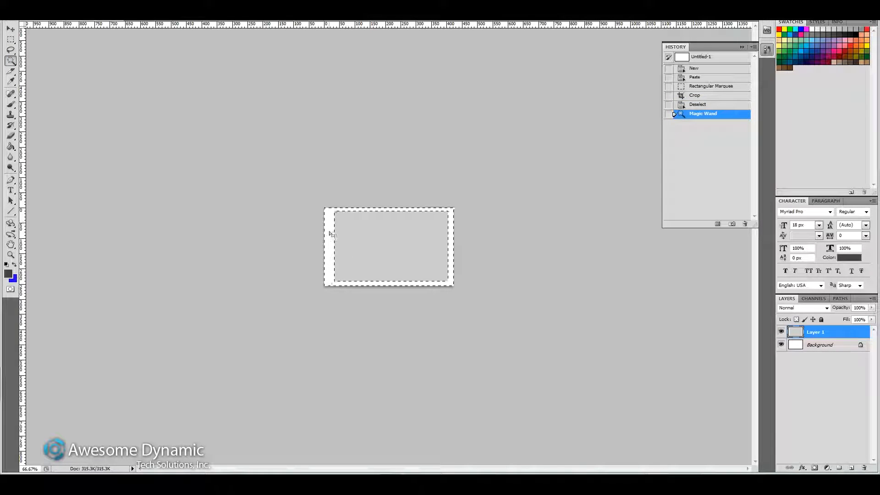
right_click(330, 239)
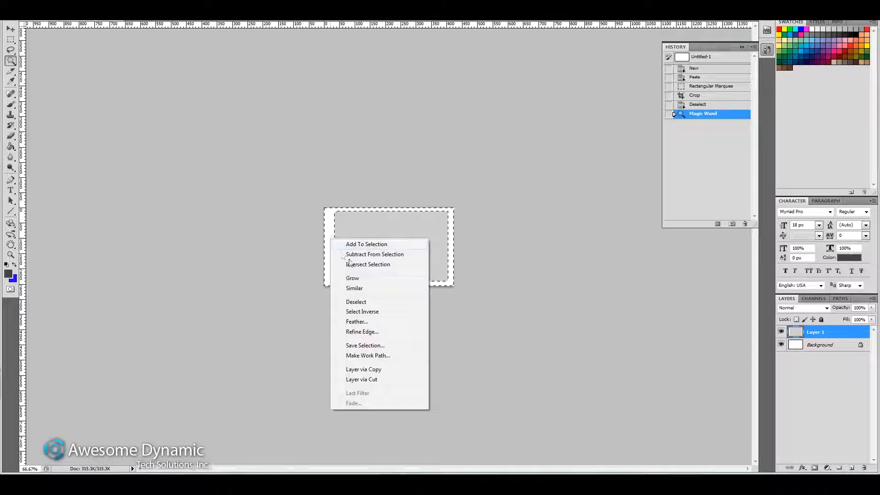
click(373, 312)
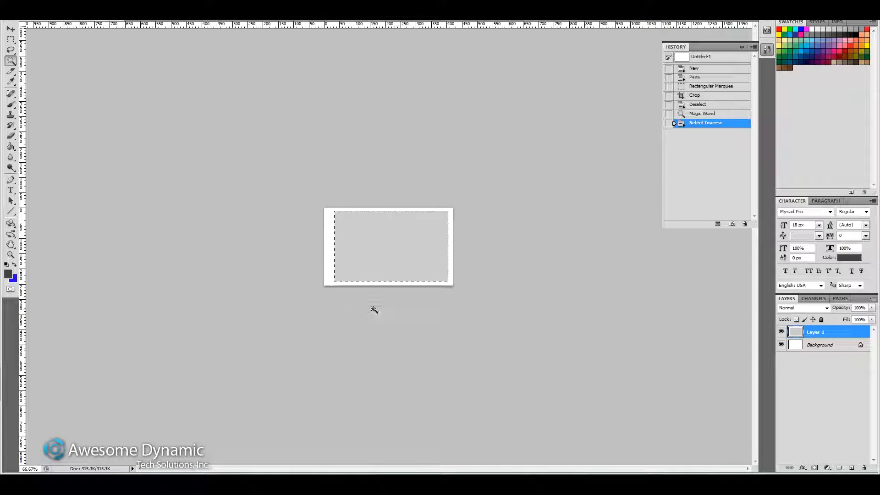
click(43, 2)
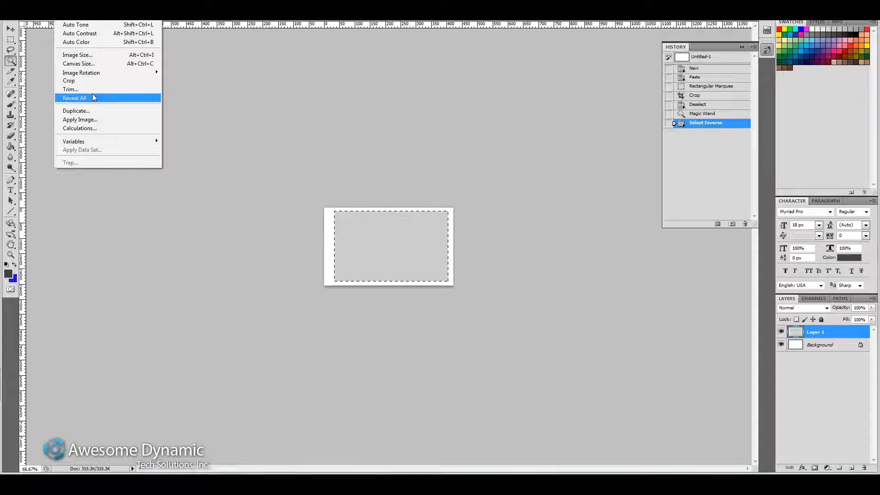
click(90, 81)
key(ctrl+d)
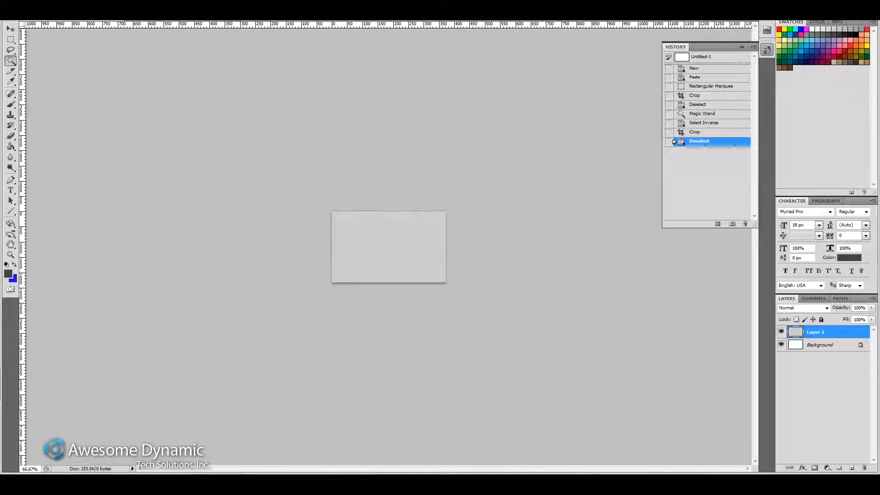
- Place the excellence image from the filter folder into the cropped document
click(27, 2)
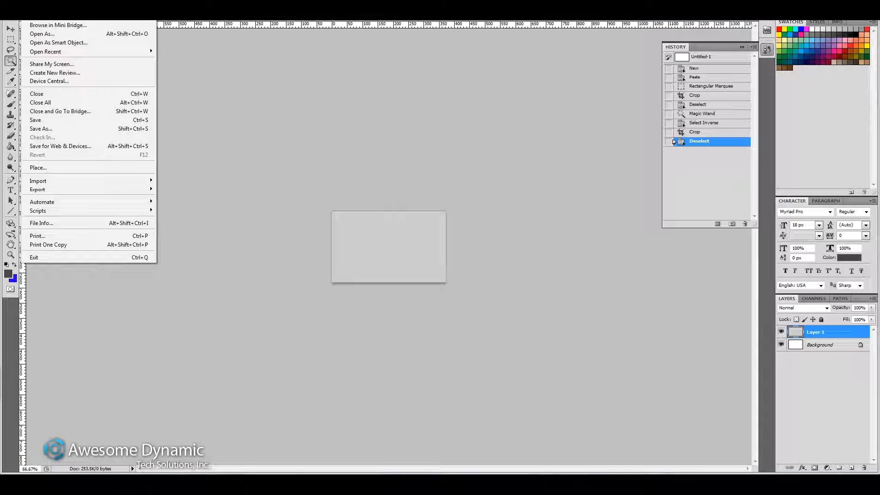
click(58, 168)
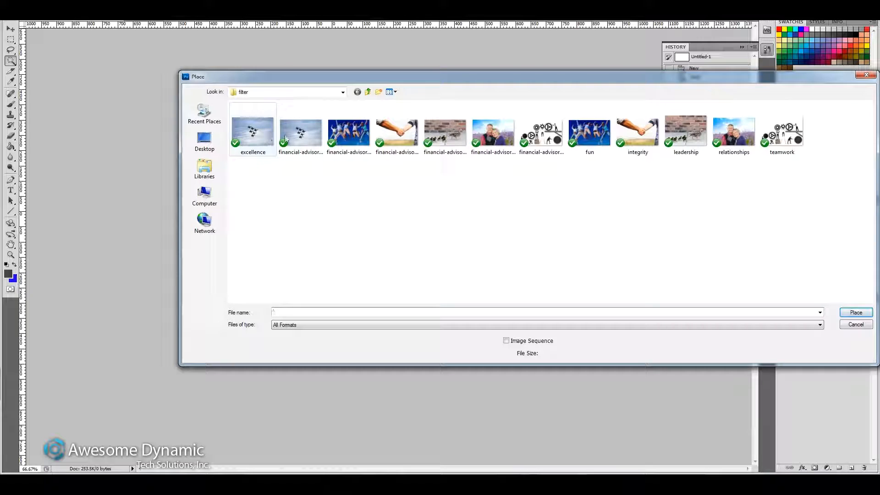
double_click(260, 137)
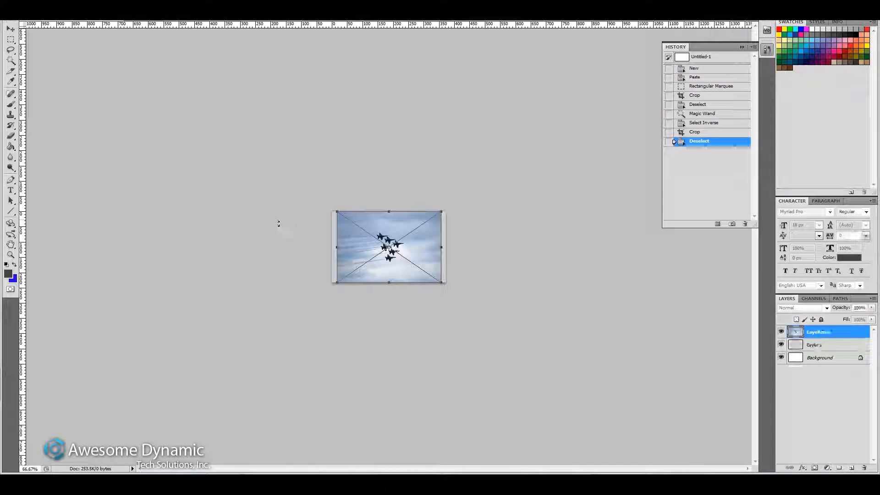
- Scale and reposition the placed jets image so it slightly overlaps every canvas edge, and commit the placement
drag(398, 230, 378, 218)
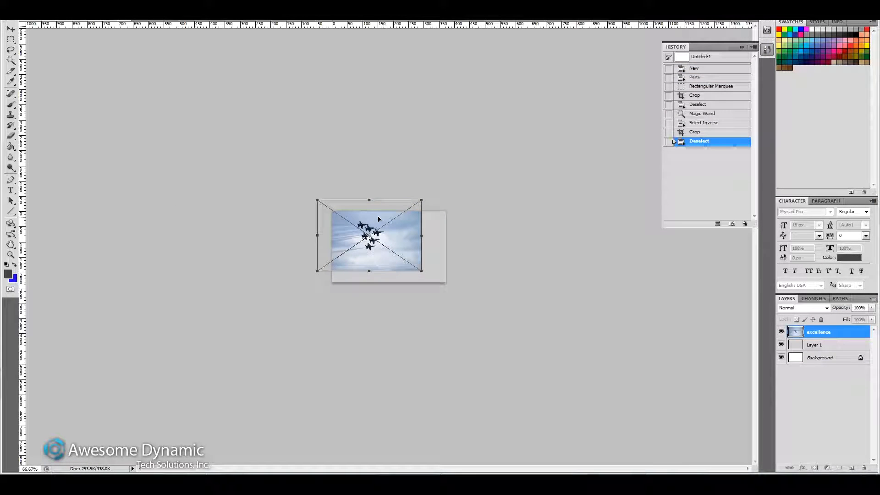
drag(421, 271, 460, 297)
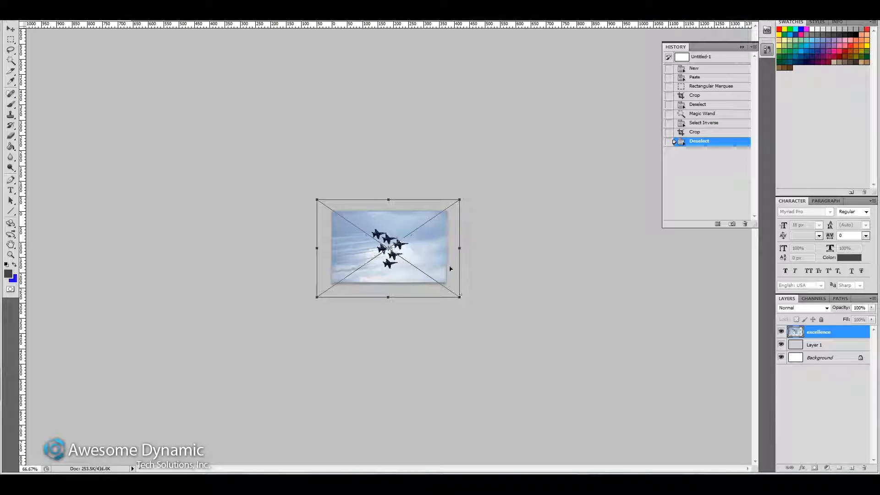
drag(444, 257, 472, 275)
drag(344, 217, 362, 223)
mouse_move(438, 281)
mouse_down()
mouse_move(445, 287)
mouse_move(437, 268)
mouse_up()
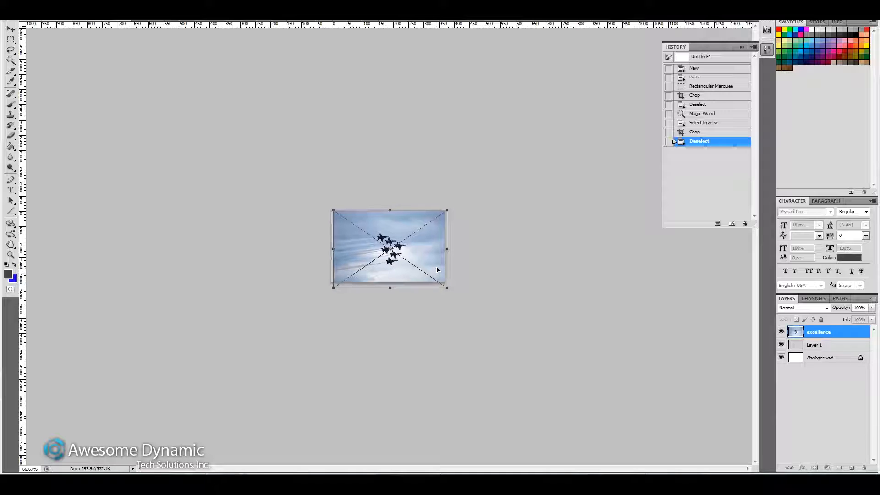
drag(335, 210, 332, 206)
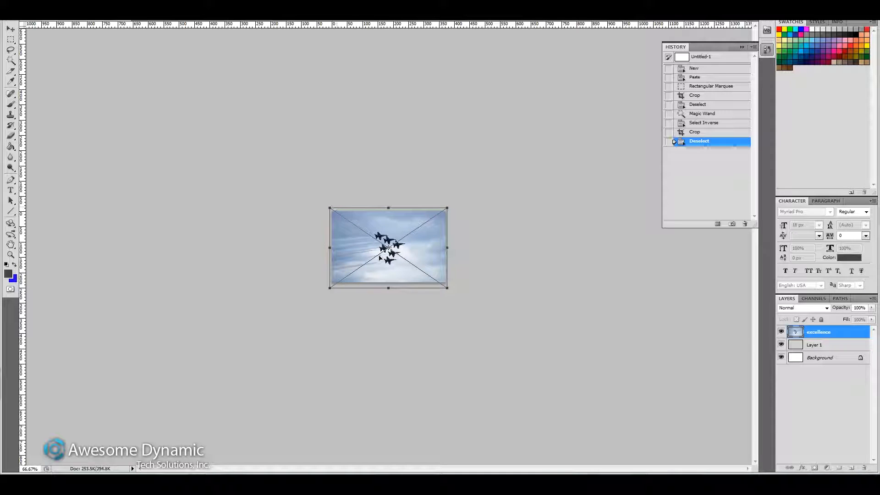
drag(390, 240, 392, 240)
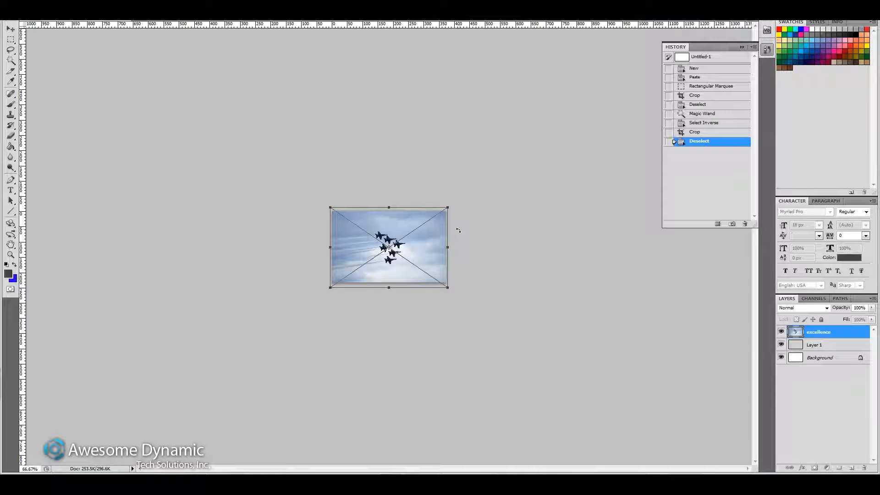
key(w)
key(Return)
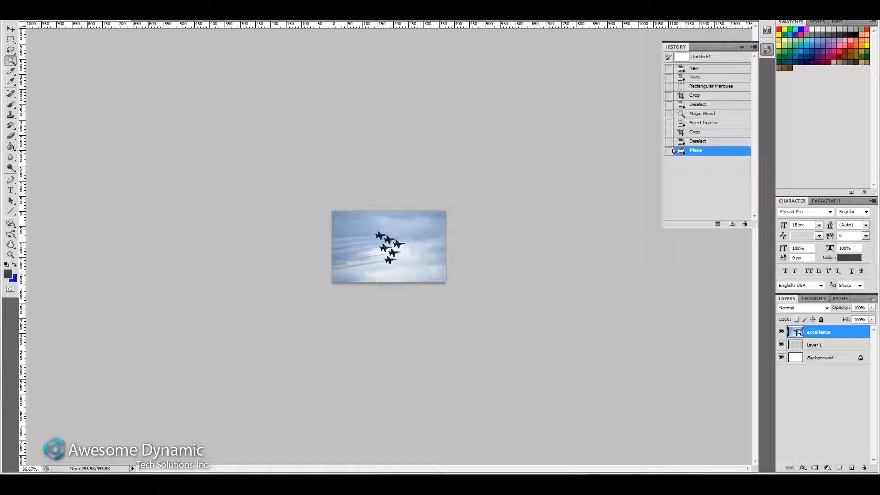
- Start a Save for Web & Devices export of the jets image as JPEG, trying High quality before settling on Very High
click(24, 2)
click(79, 146)
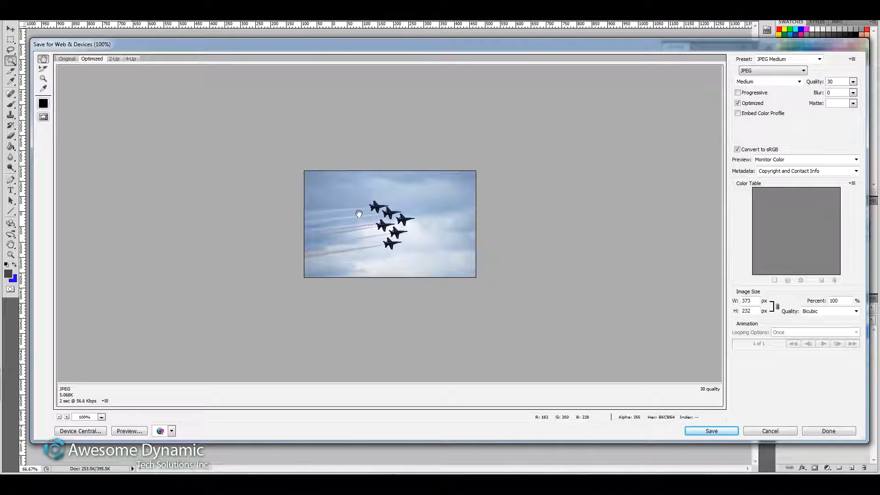
click(775, 84)
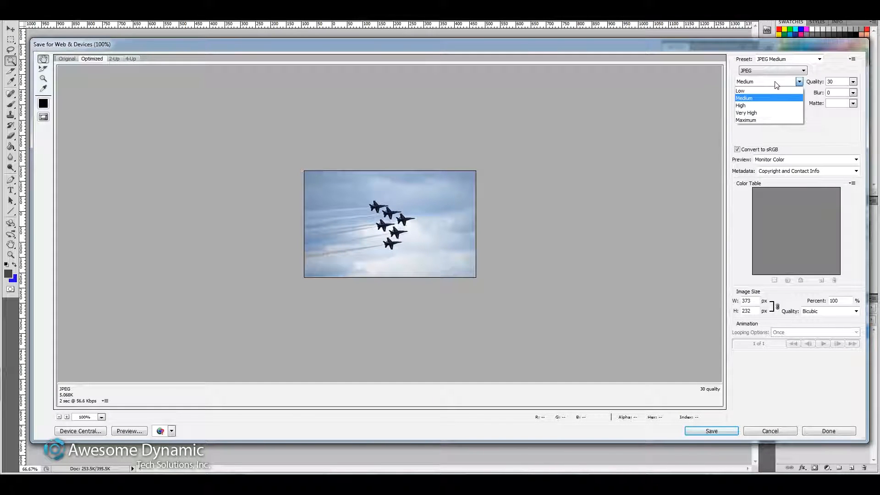
click(752, 106)
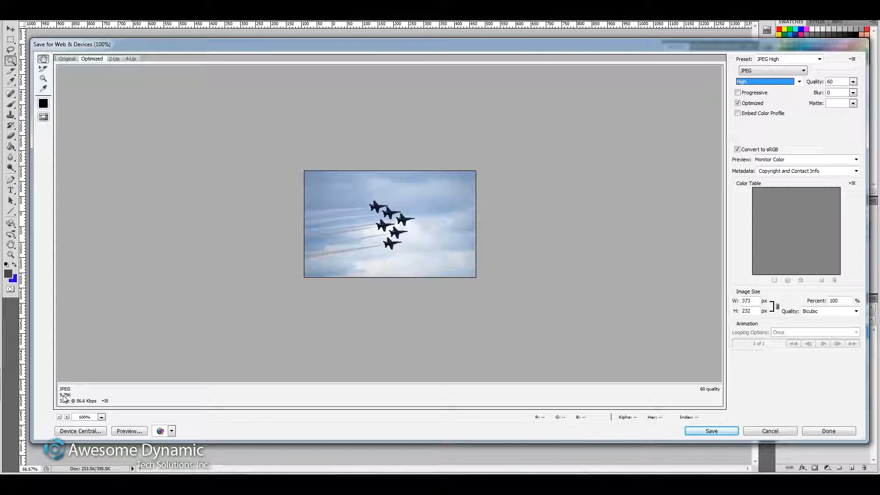
click(760, 82)
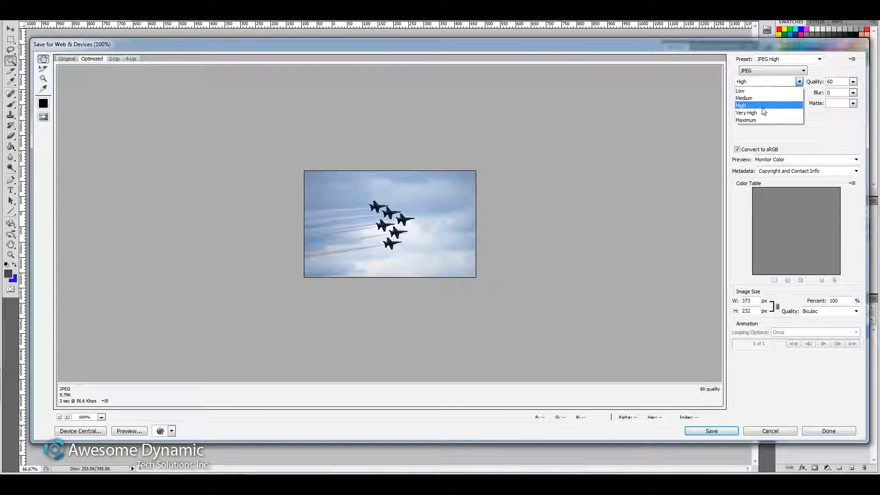
click(757, 112)
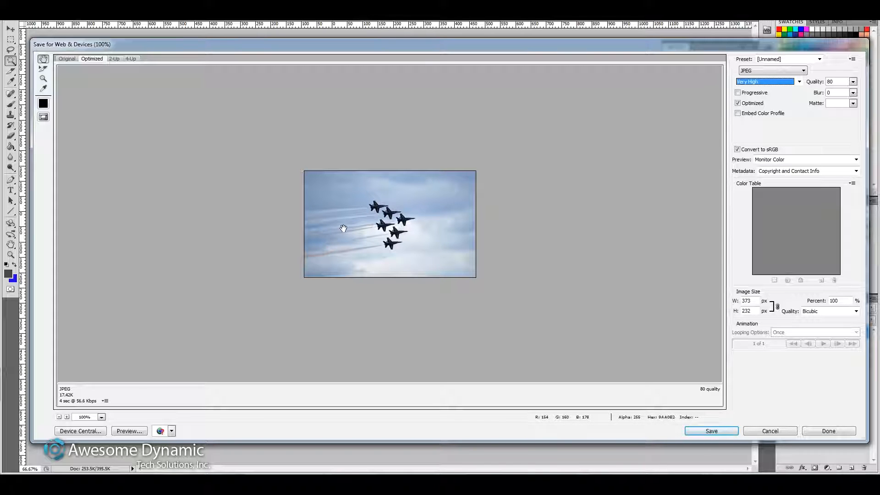
click(712, 431)
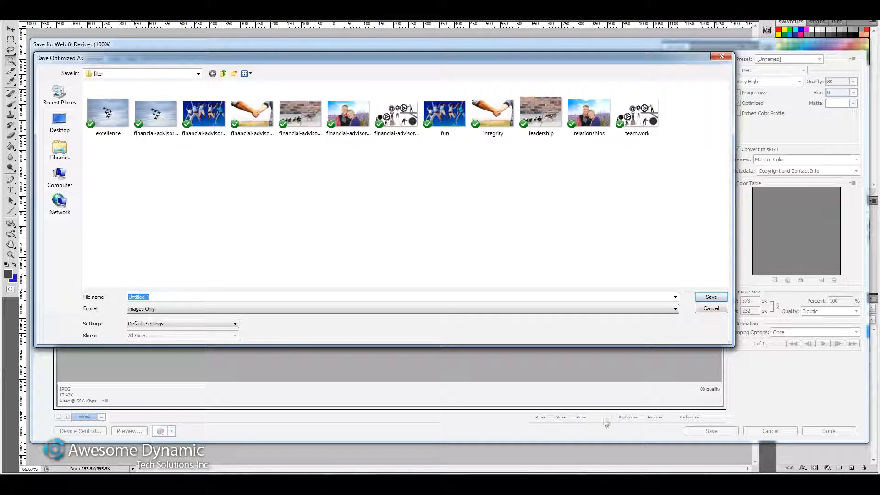
text(excellence)
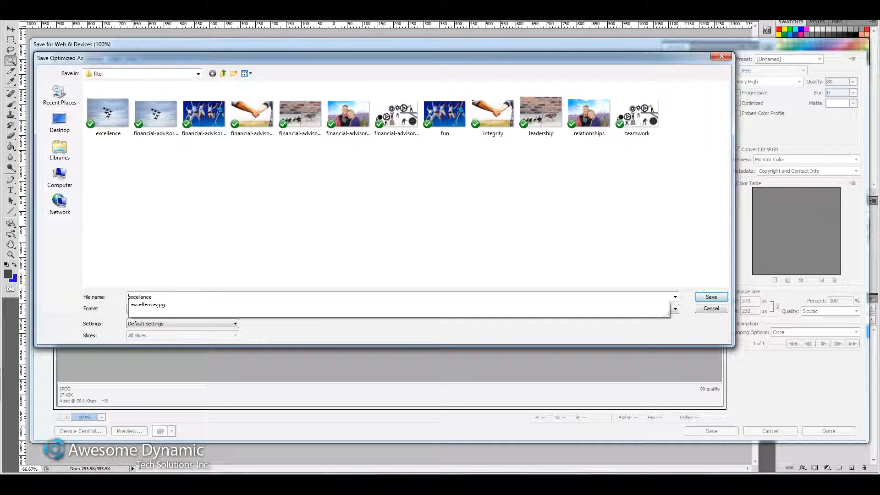
text(financial ad)
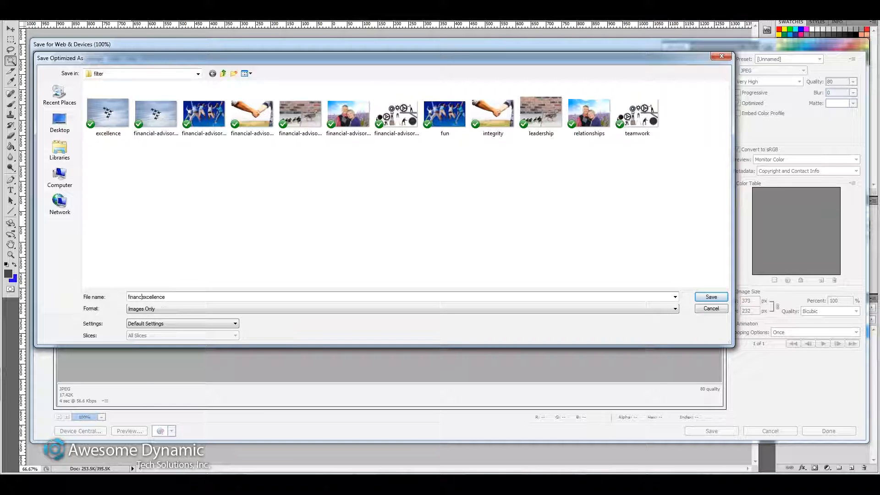
text(ivsor)
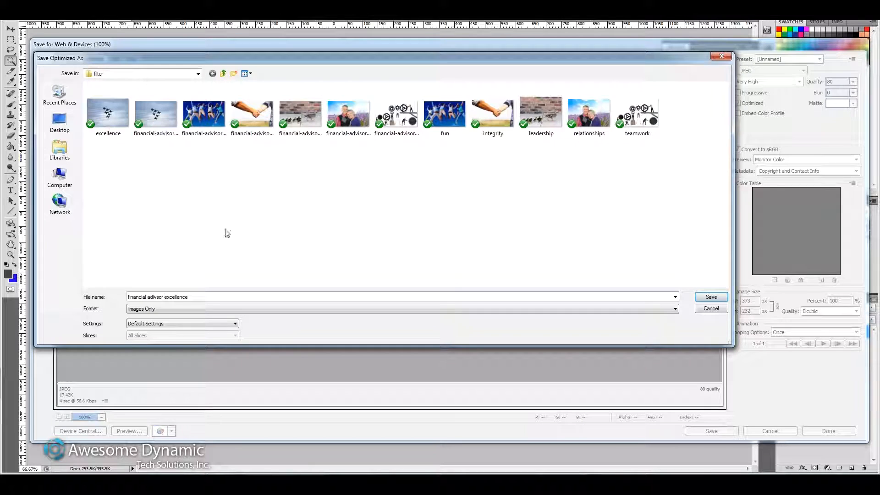
click(164, 136)
click(711, 308)
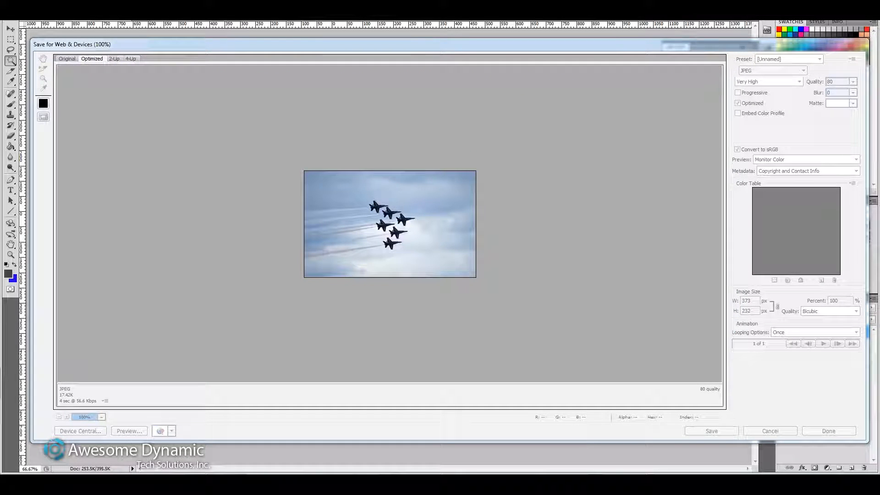
- Close the web export dialog with its settings kept and switch to the Page Builder page
click(371, 379)
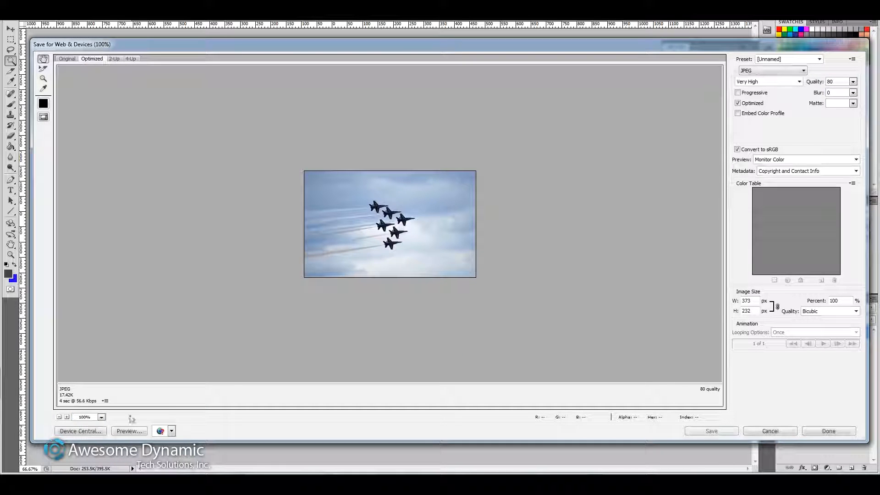
click(828, 431)
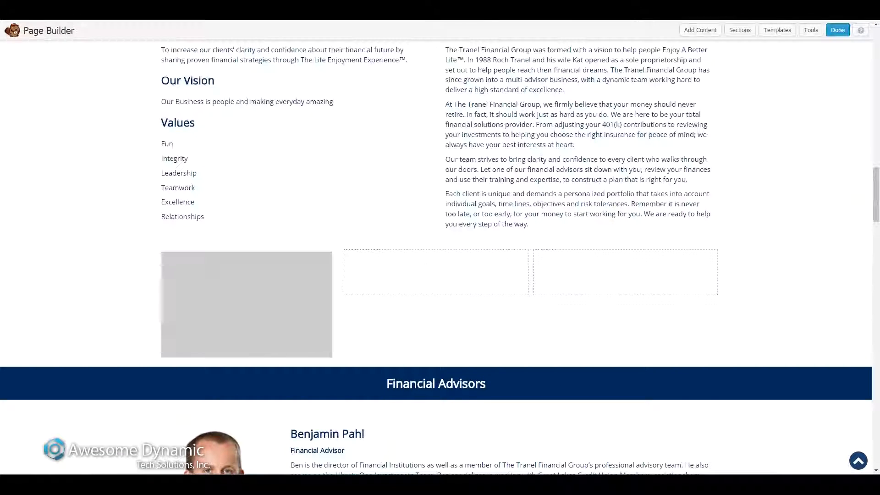
- Delete the gray placeholder module from the first column and add a Photo module in its place
mouse_move(285, 295)
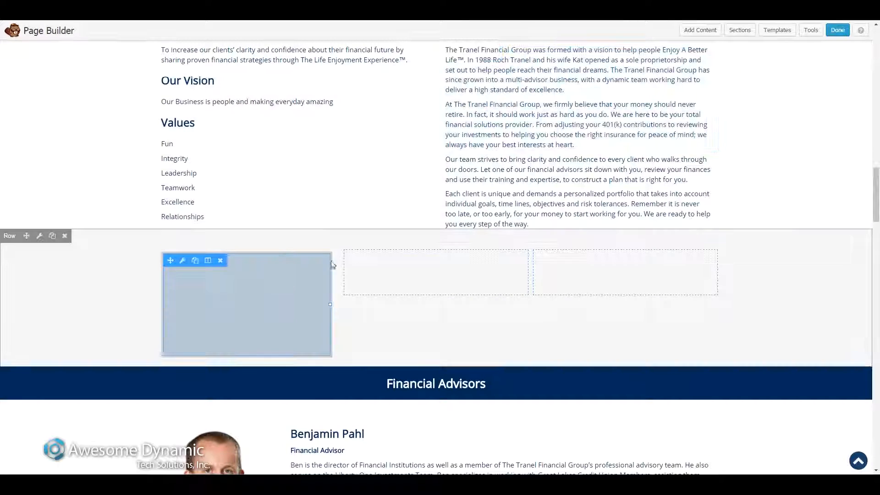
click(220, 261)
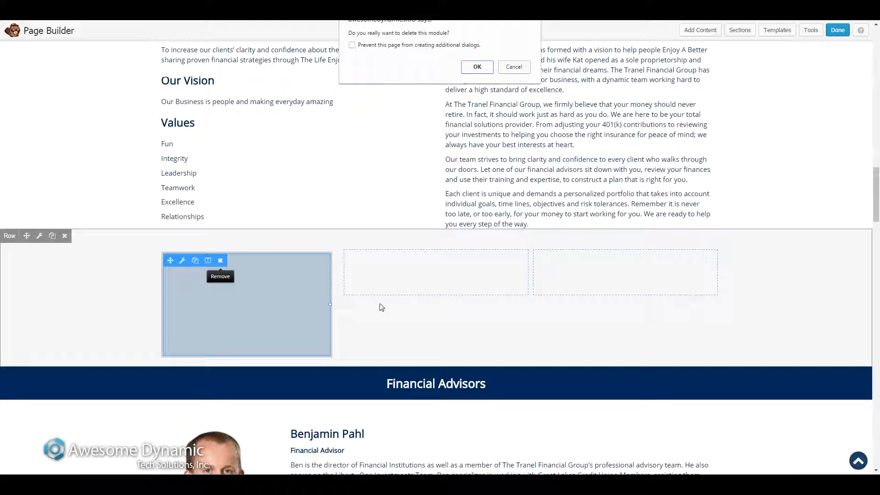
click(477, 67)
click(700, 30)
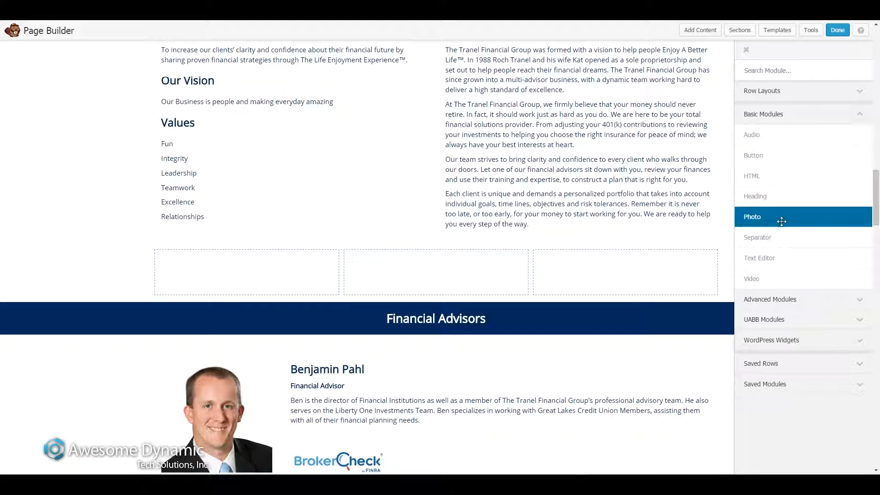
drag(761, 216, 254, 310)
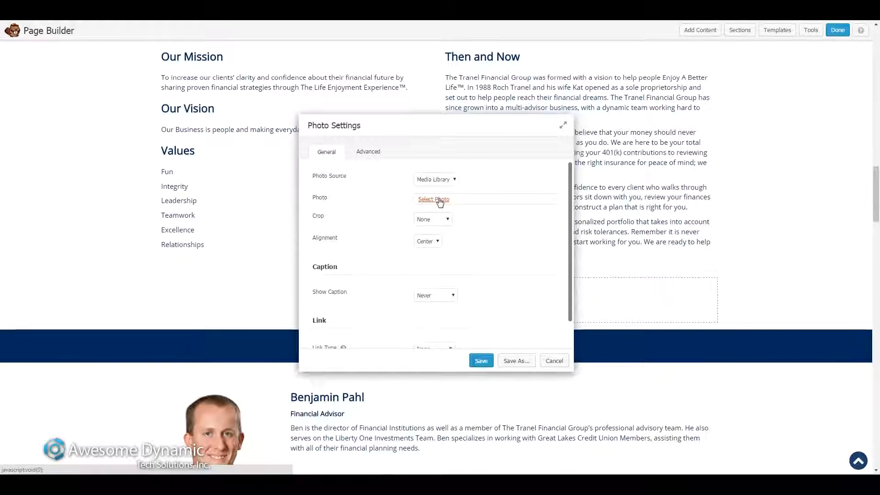
- Upload the financial-advisor-excellence image from the computer as the photo for the new module
click(439, 200)
click(41, 64)
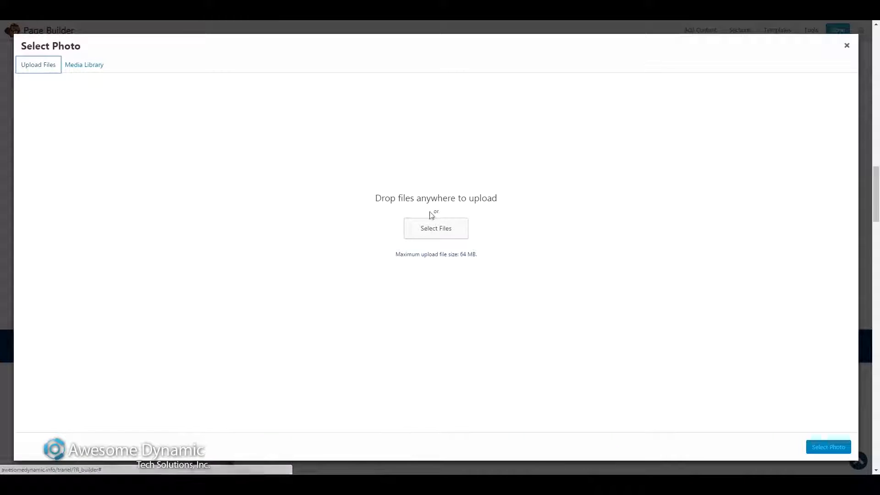
click(442, 228)
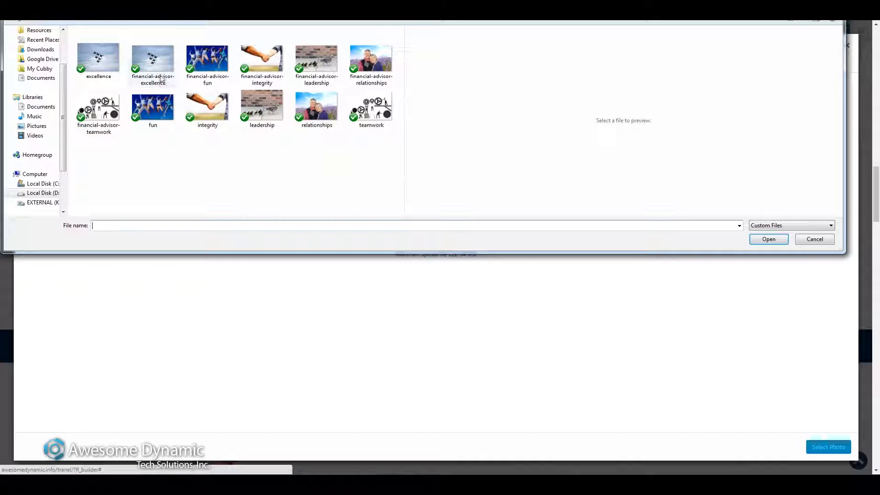
click(159, 74)
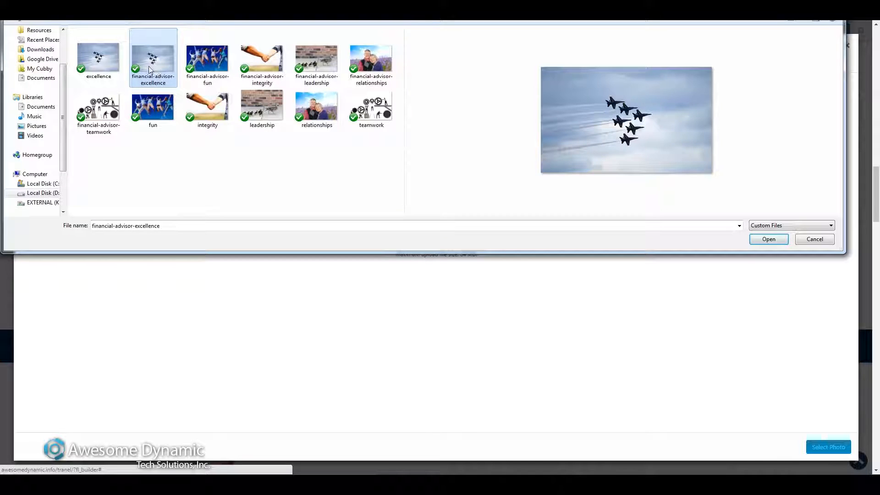
click(771, 239)
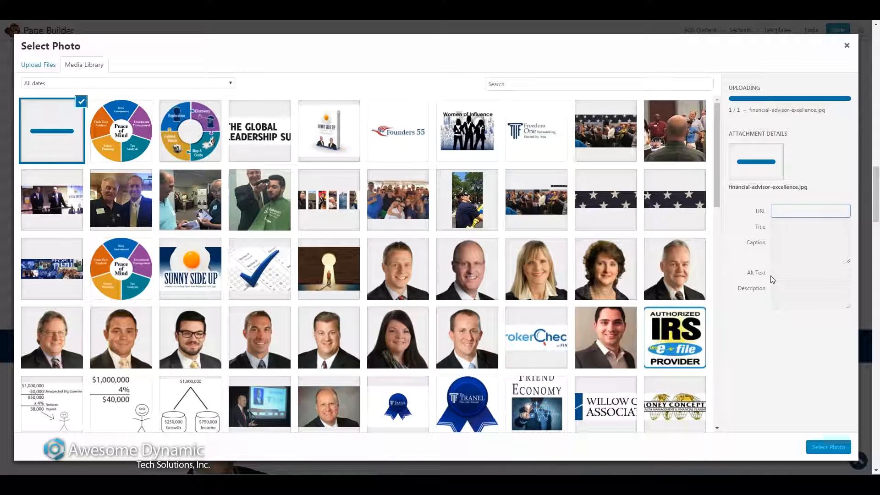
- Set the uploaded image's alt text to "promote excellence with our financial advisor staff."
click(781, 266)
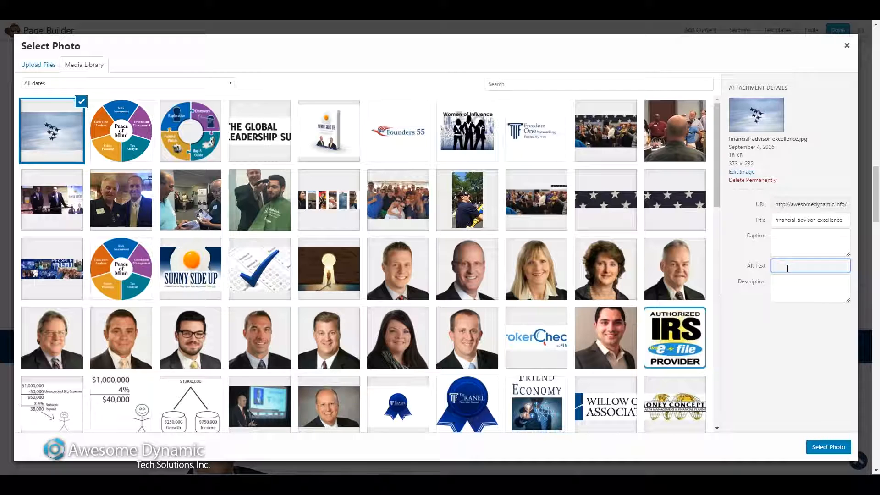
text(promote)
text( excellence with our finan)
text(cial advis)
text(or)
text( staff)
text(.)
drag(834, 266, 797, 268)
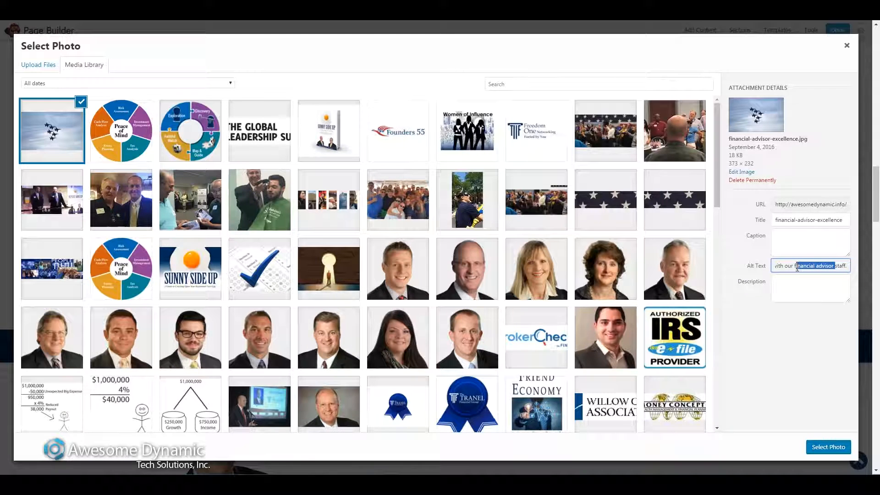
click(796, 267)
drag(773, 266, 862, 267)
click(819, 266)
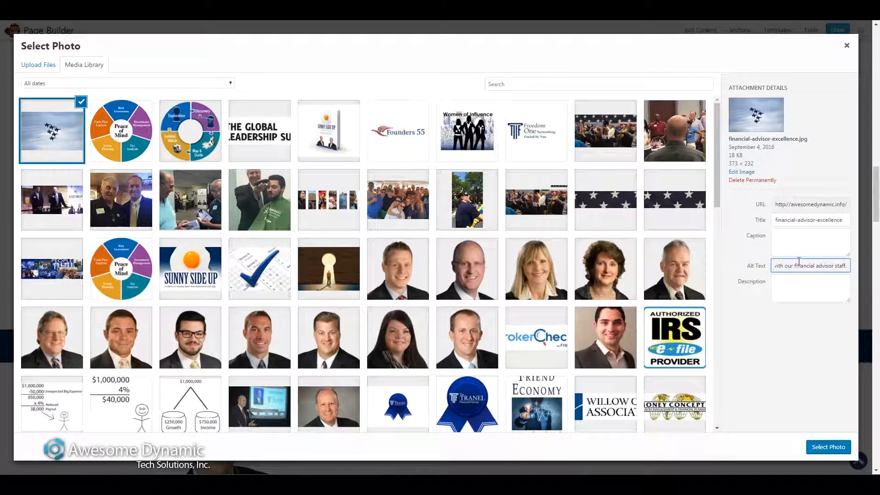
drag(796, 266, 830, 265)
- Use the uploaded jets image in the Photo module and save the module's settings
click(827, 447)
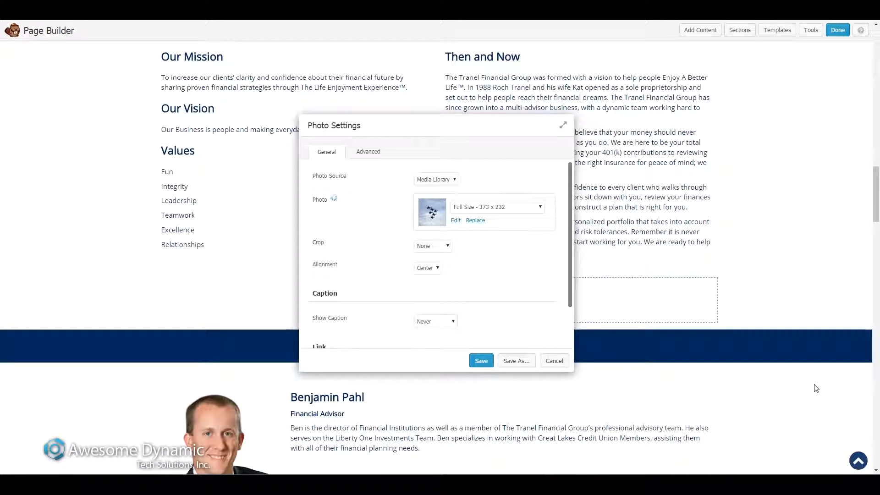
click(481, 361)
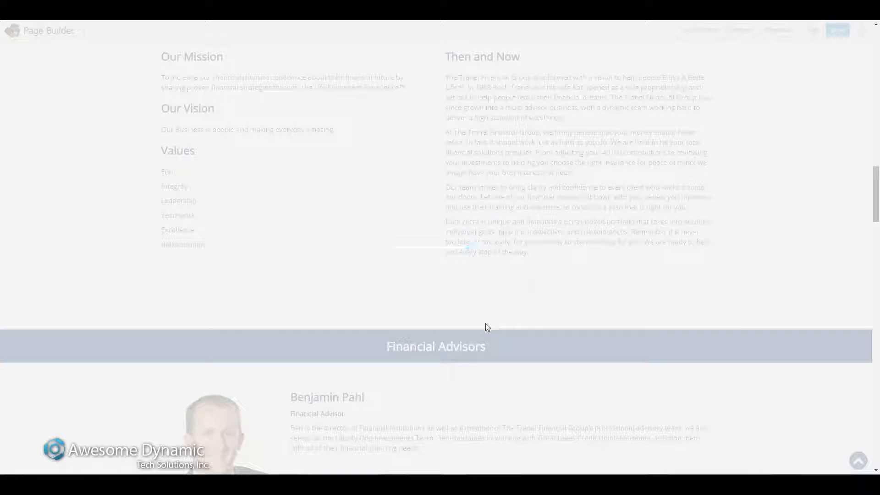